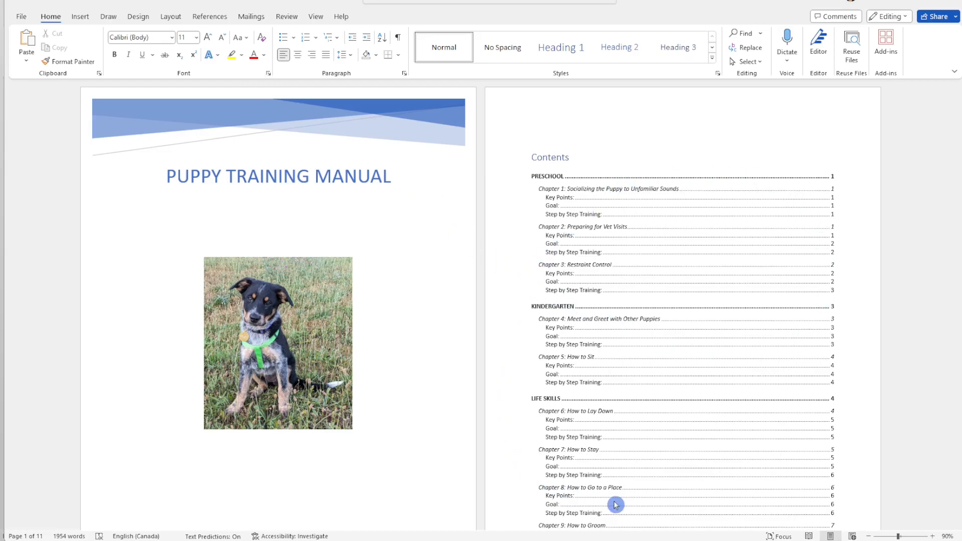
# Apply the Heading 1 style to PRESCHOOL and the Heading 2 style to the Chapter 1 title.
pyautogui.click(935, 313)
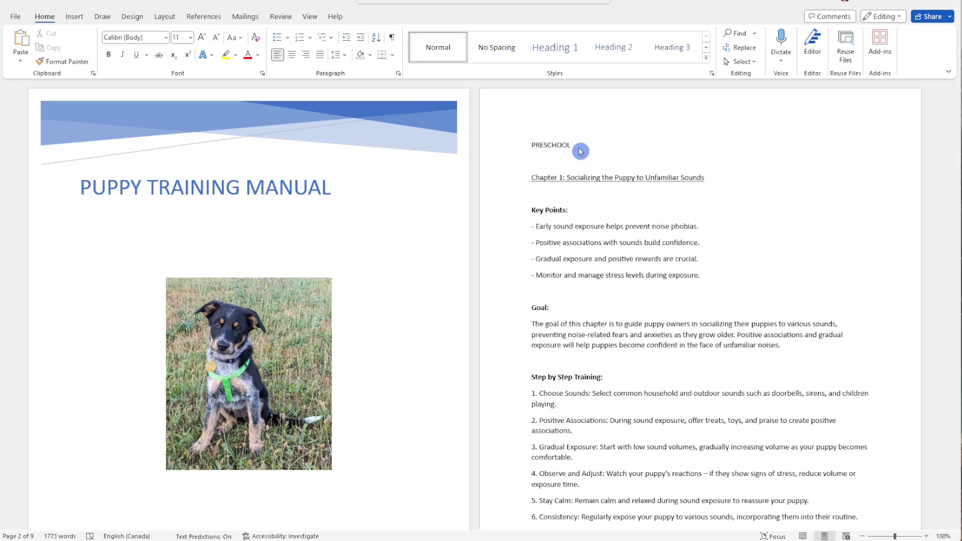
pyautogui.moveTo(519, 145); pyautogui.dragTo(570, 144)
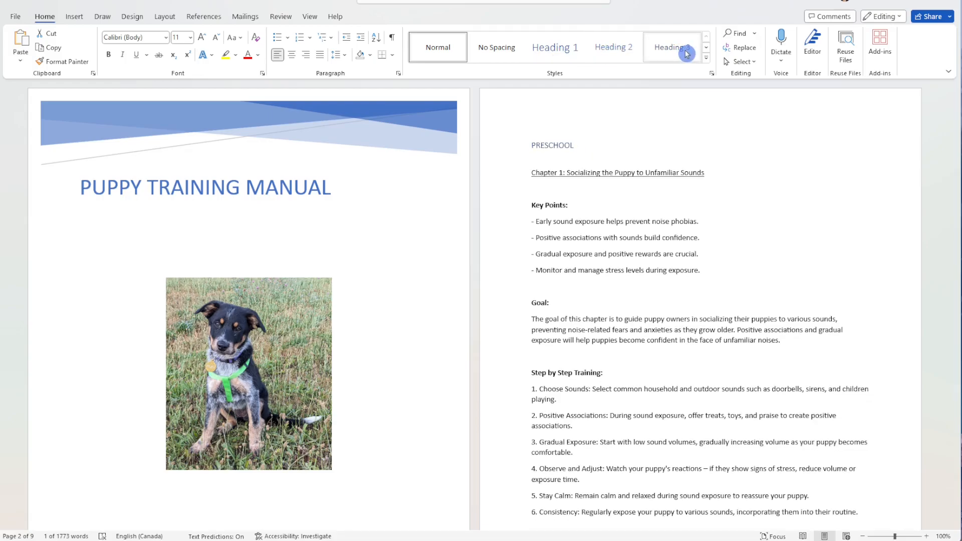
pyautogui.click(565, 49)
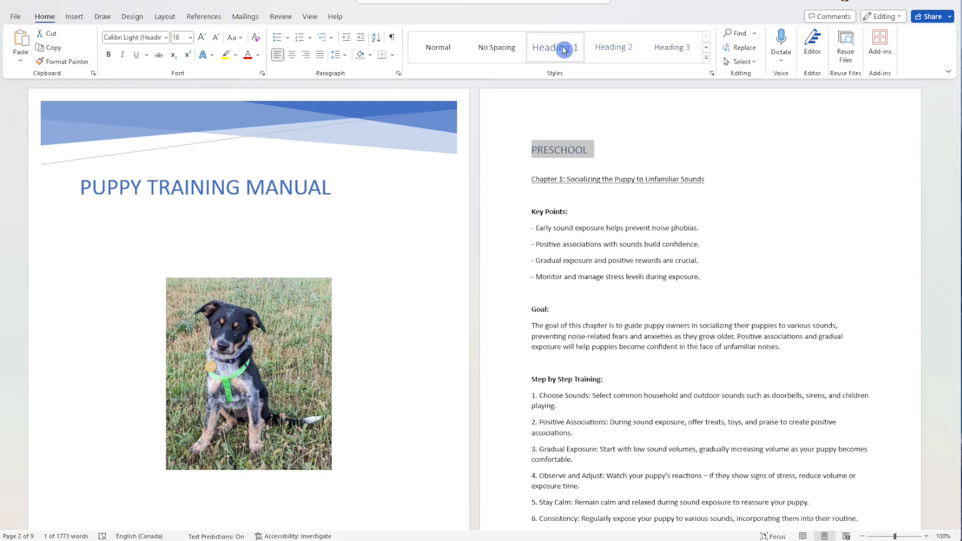
pyautogui.click(560, 211)
pyautogui.moveTo(531, 180); pyautogui.dragTo(708, 182)
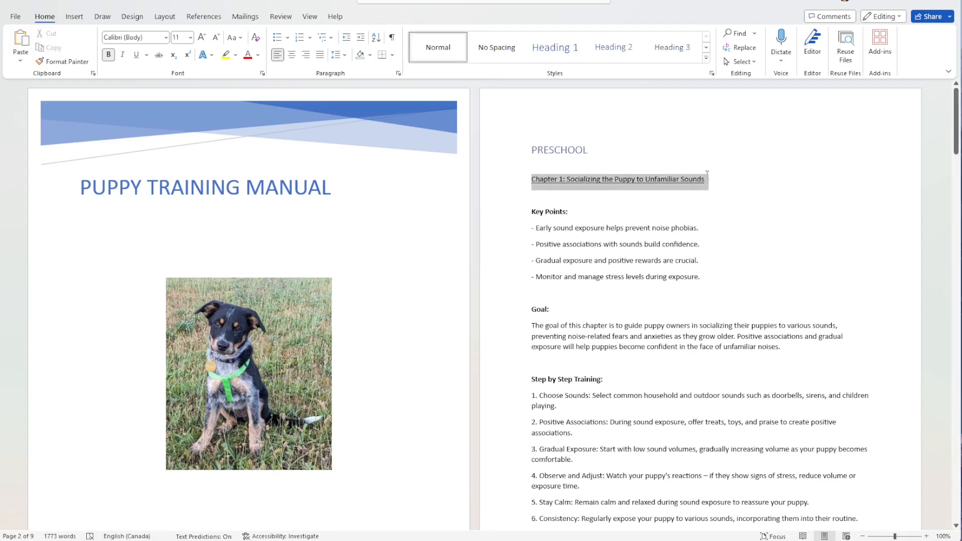
pyautogui.click(616, 52)
# Apply the Heading 3 style to the Key Points, Goal and Step by Step Training lines of Chapter 1.
pyautogui.moveTo(575, 207); pyautogui.dragTo(531, 207)
pyautogui.click(666, 54)
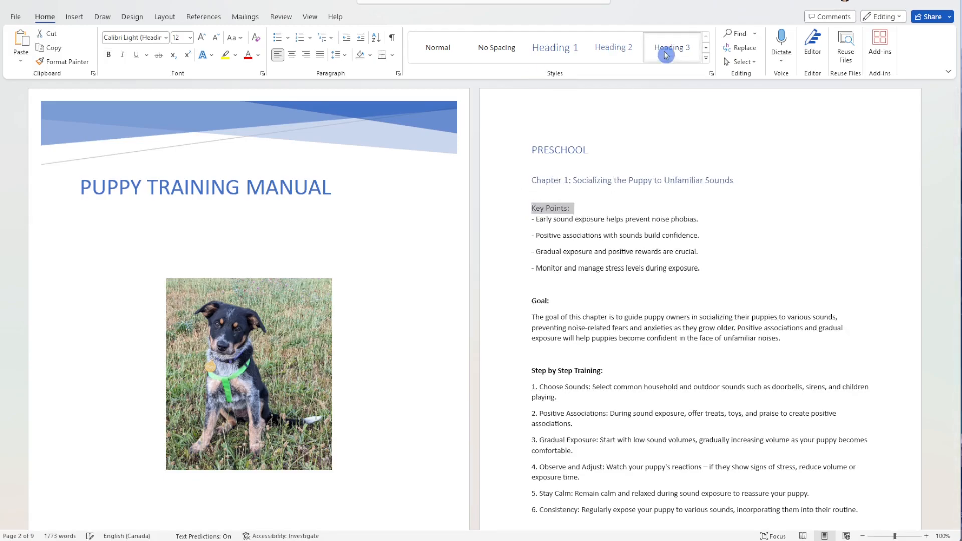
pyautogui.moveTo(550, 301); pyautogui.dragTo(531, 300)
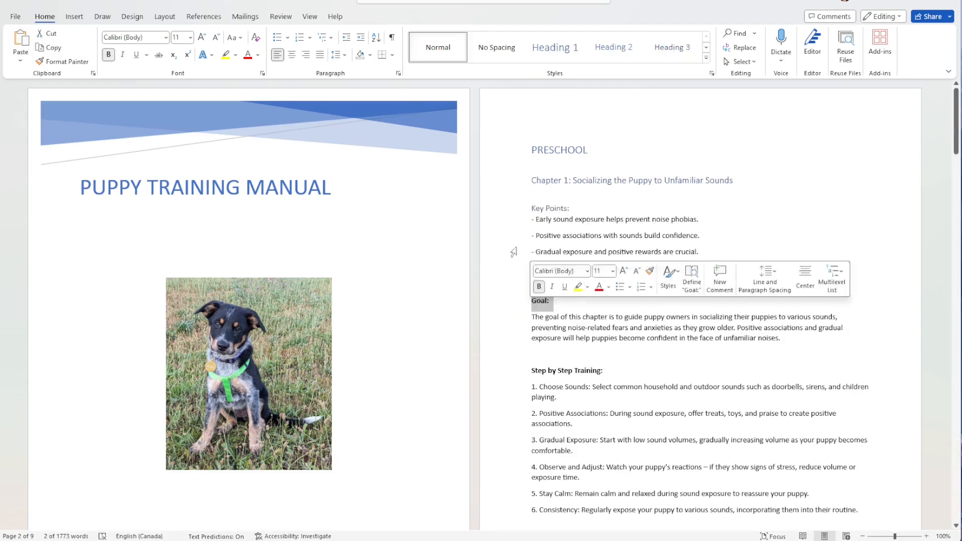
pyautogui.click(672, 47)
pyautogui.moveTo(607, 365); pyautogui.dragTo(531, 366)
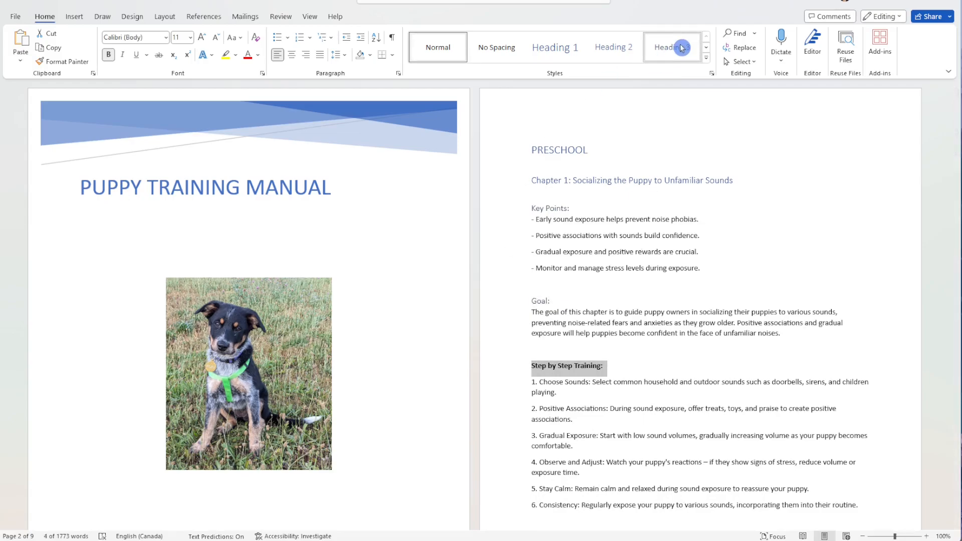
pyautogui.click(672, 48)
pyautogui.click(706, 57)
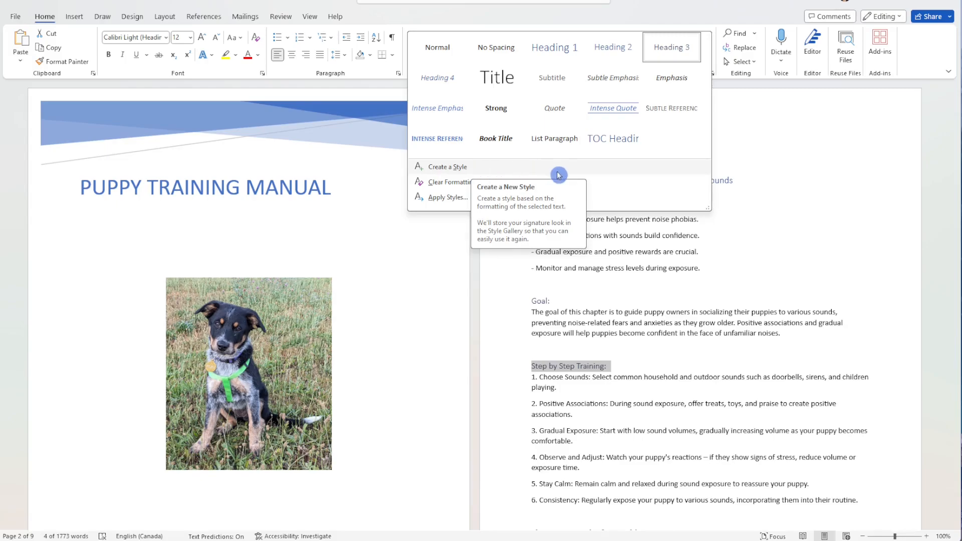
pyautogui.click(783, 279)
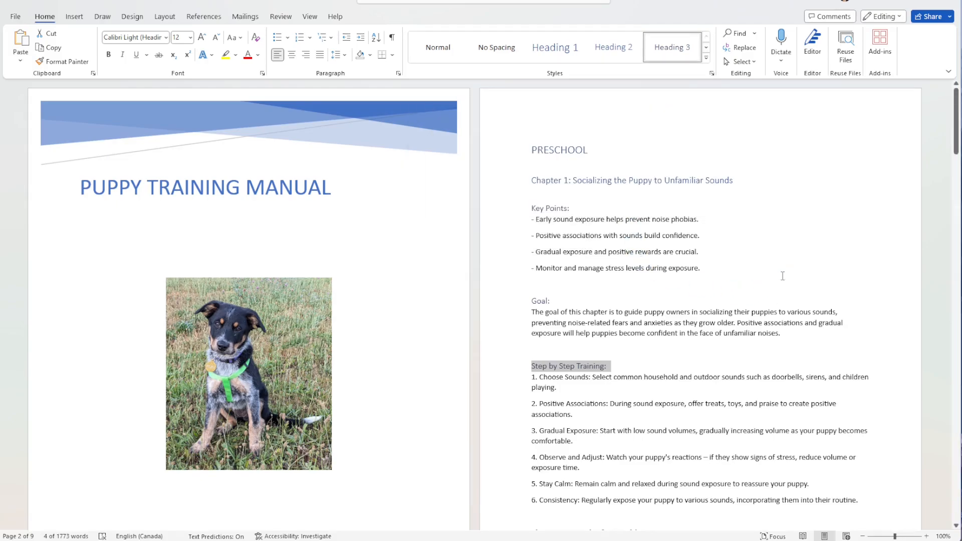
# Show the formatting marks and insert a Next Page section break before the PRESCHOOL heading.
pyautogui.click(609, 145)
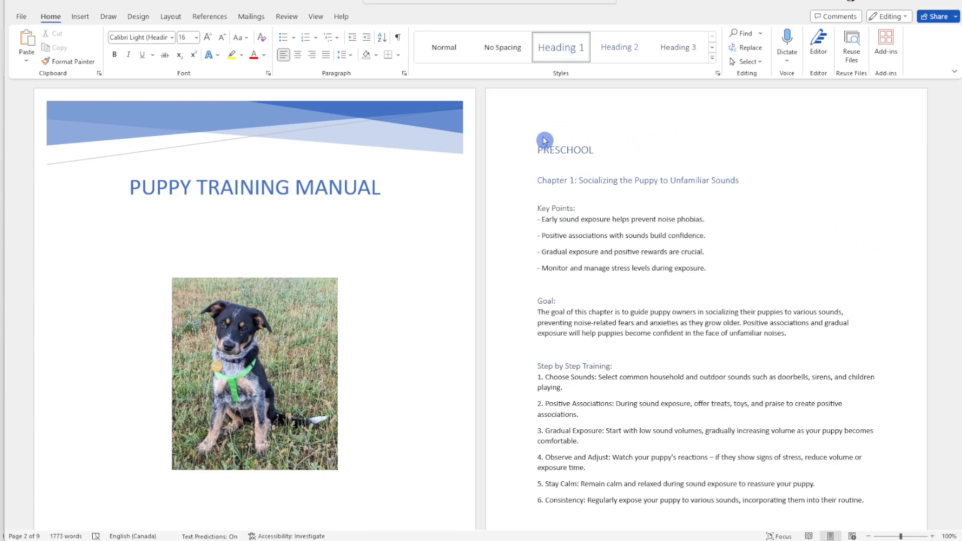
pyautogui.scroll(-10, 737, 354)
pyautogui.scroll(-5, 692, 389)
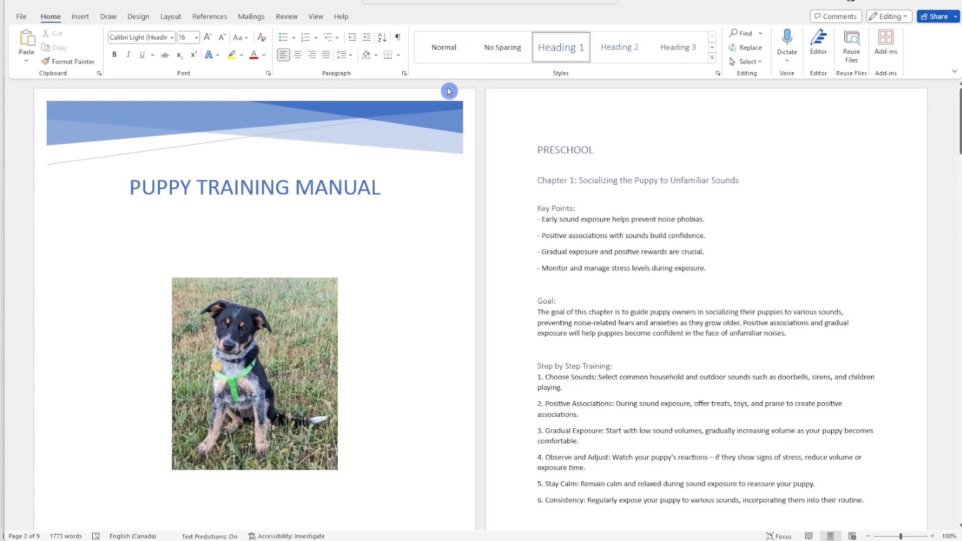
pyautogui.click(399, 40)
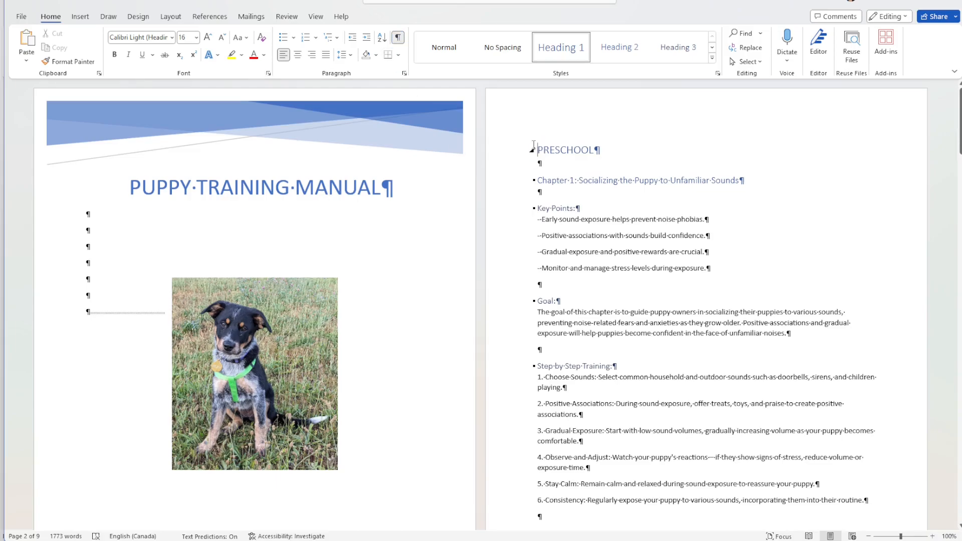
pyautogui.click(176, 20)
pyautogui.click(165, 34)
pyautogui.click(258, 203)
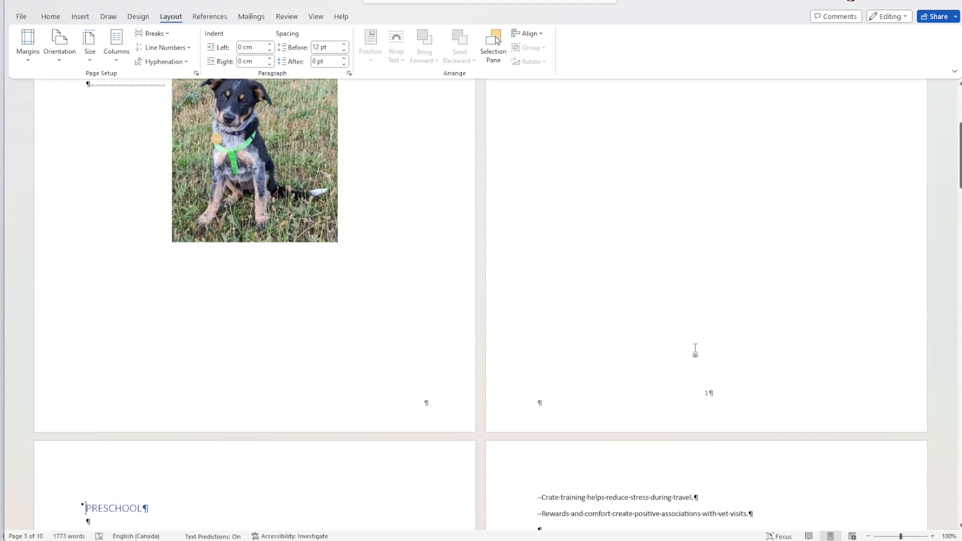
# Add an empty paragraph above the section break on the new page and insert the Automatic Table 2 table of contents there.
pyautogui.scroll(5, 694, 349)
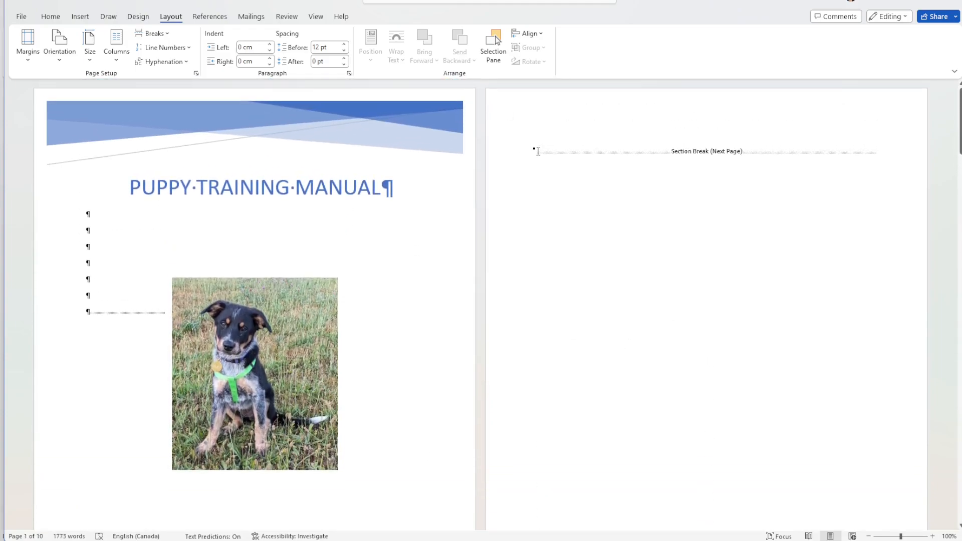
pyautogui.press('Return')
pyautogui.click(571, 150)
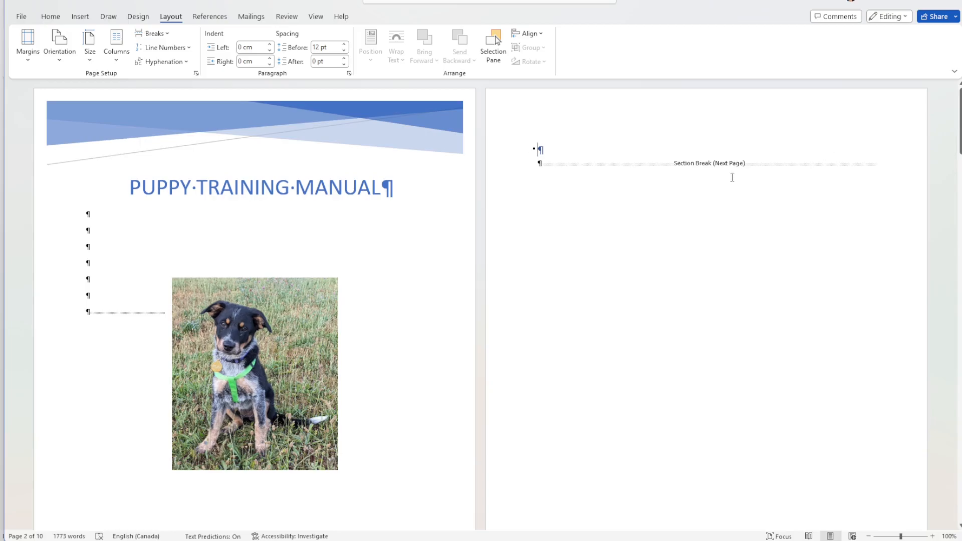
pyautogui.click(214, 16)
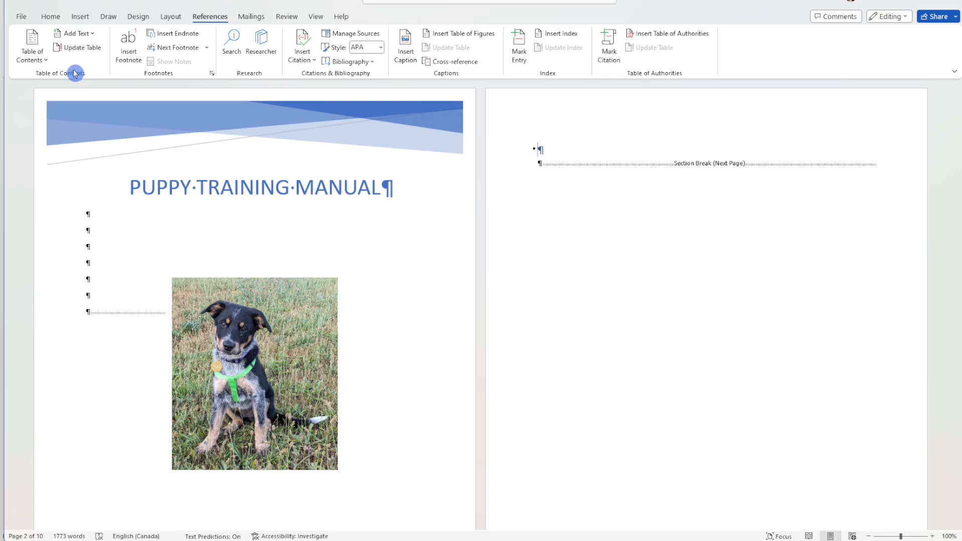
pyautogui.click(45, 61)
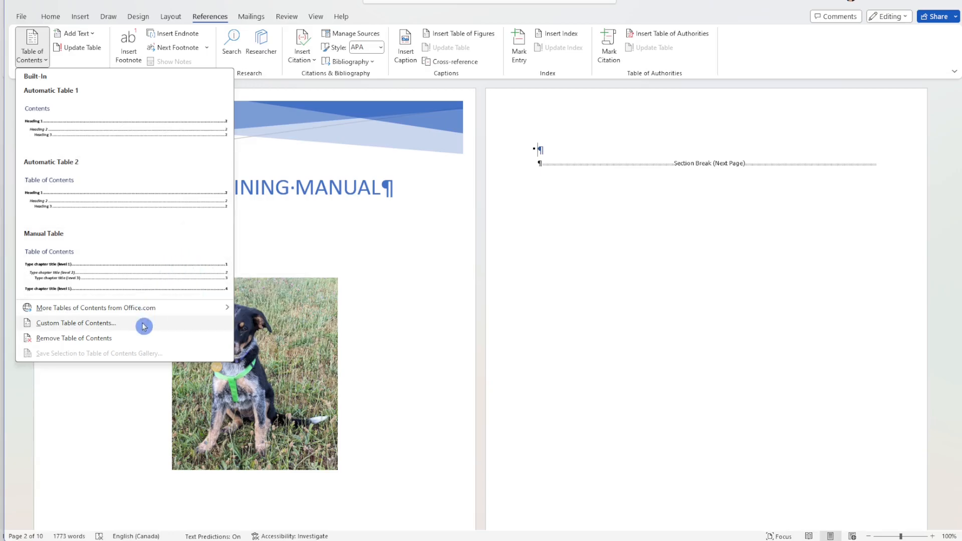
pyautogui.click(145, 195)
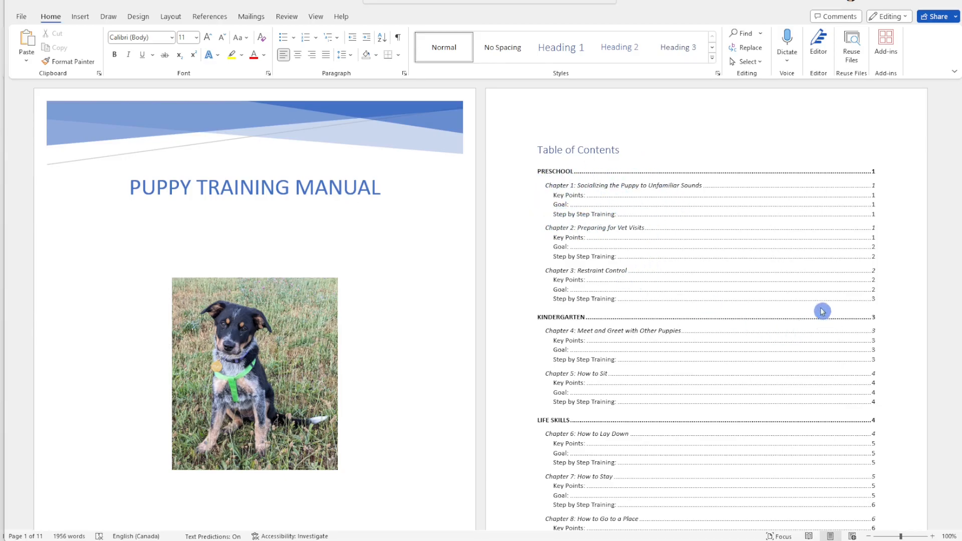
# Add a Final Tips section at the end of Chapter 1 listing "Have fun!", "Be patient with your puppy!" and "Subscribe to this channel 😊".
pyautogui.scroll(-2, 835, 325)
pyautogui.scroll(-20, 834, 325)
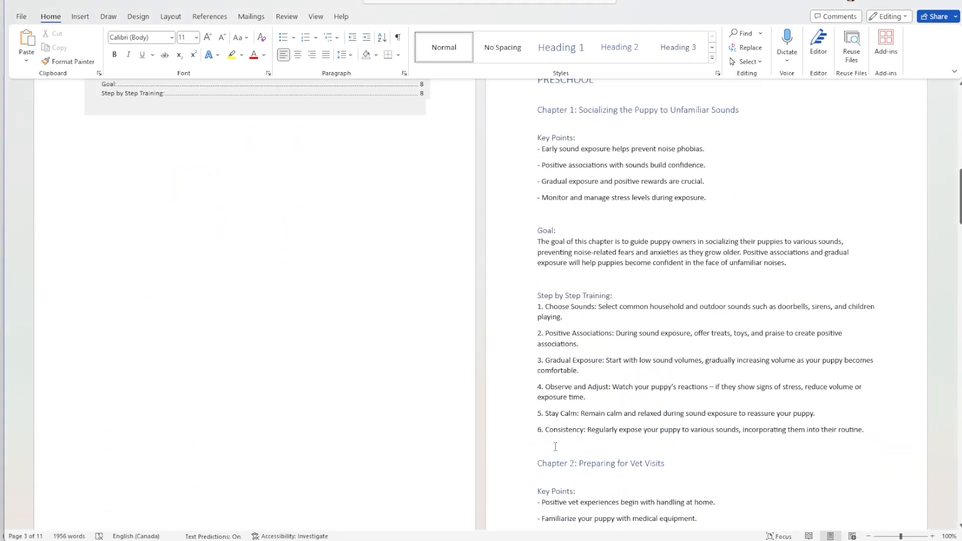
pyautogui.write('Final Tips Have fun! Be patient with your puppy! Subscribe to this channel 😊')
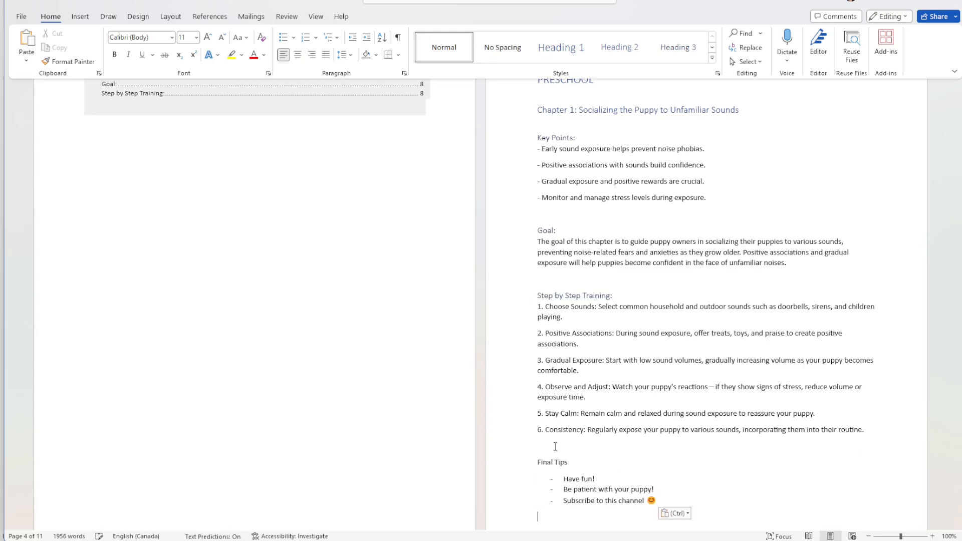
pyautogui.middleClick(780, 382)
pyautogui.middleClick(686, 413)
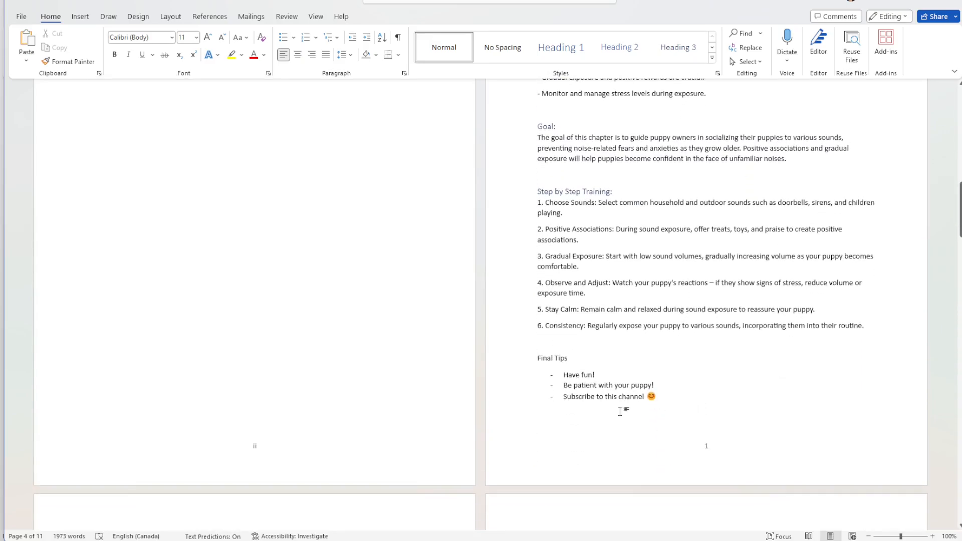
pyautogui.moveTo(555, 396); pyautogui.dragTo(655, 401)
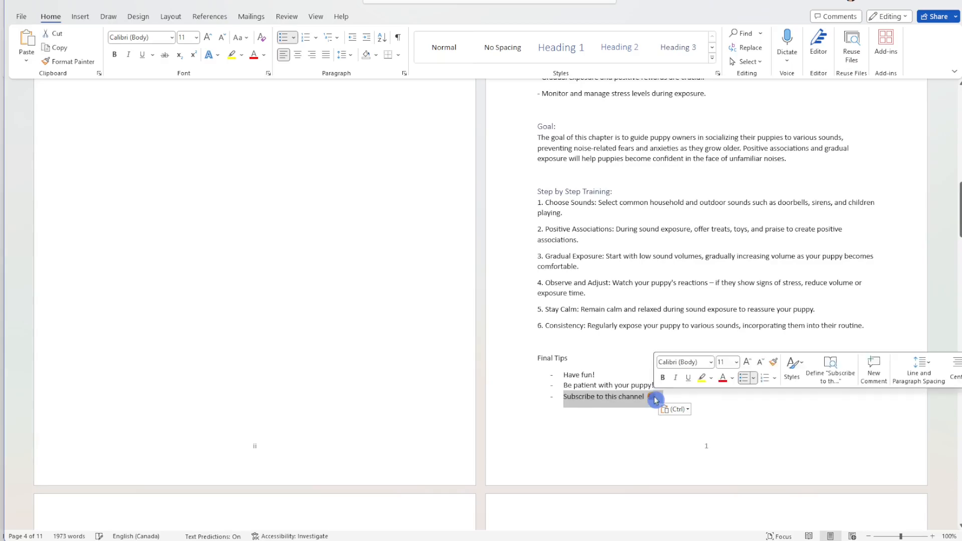
pyautogui.click(731, 405)
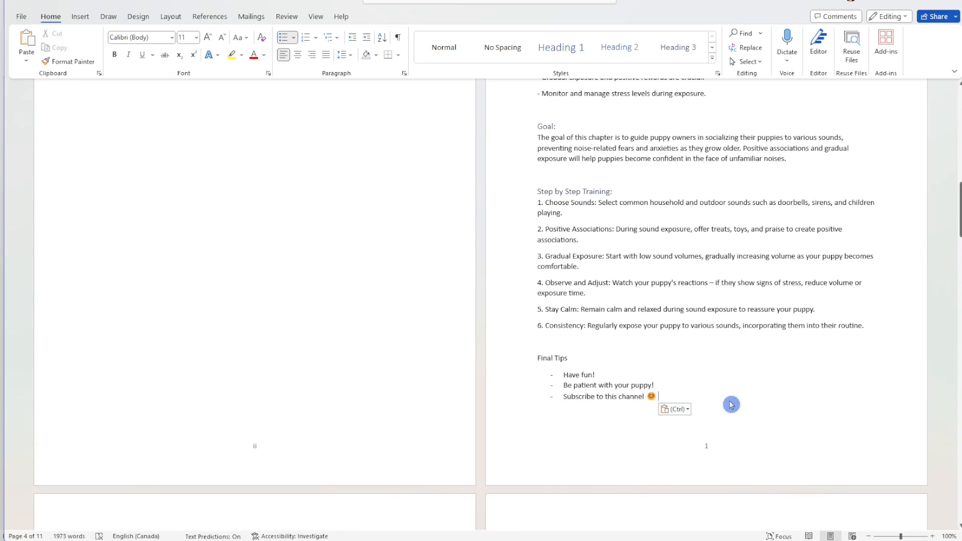
# Apply the Heading 3 style to the Final Tips line at the end of Chapter 1.
pyautogui.click(590, 355)
pyautogui.moveTo(585, 358); pyautogui.dragTo(535, 359)
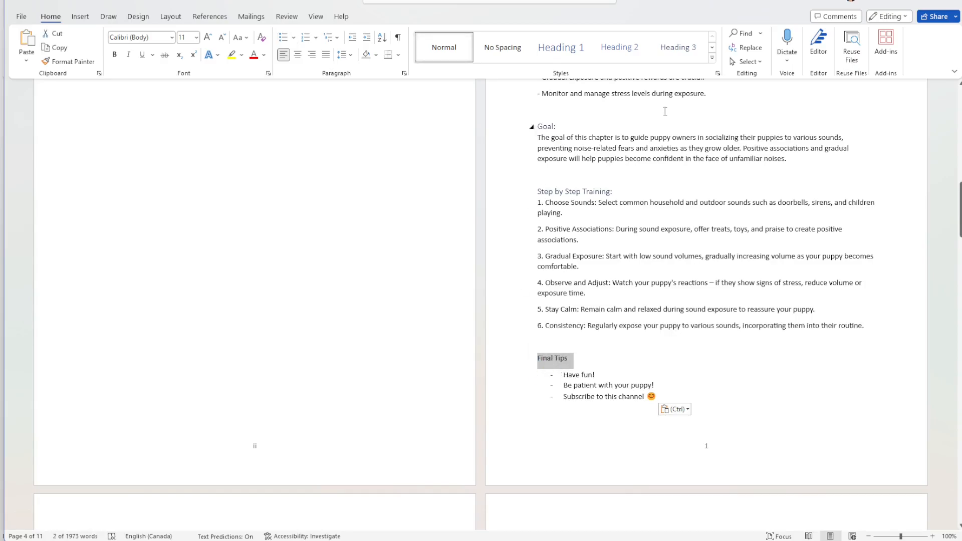
pyautogui.click(694, 48)
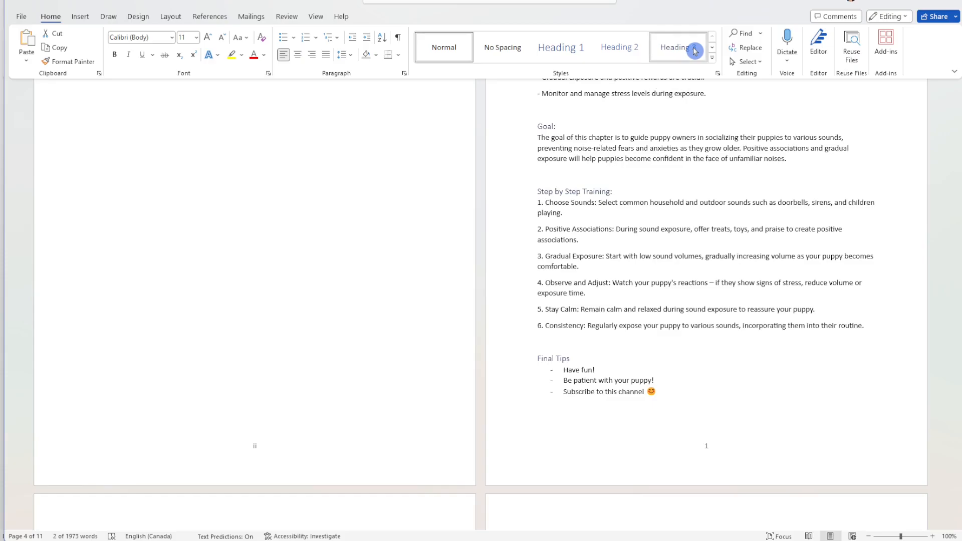
pyautogui.click(595, 349)
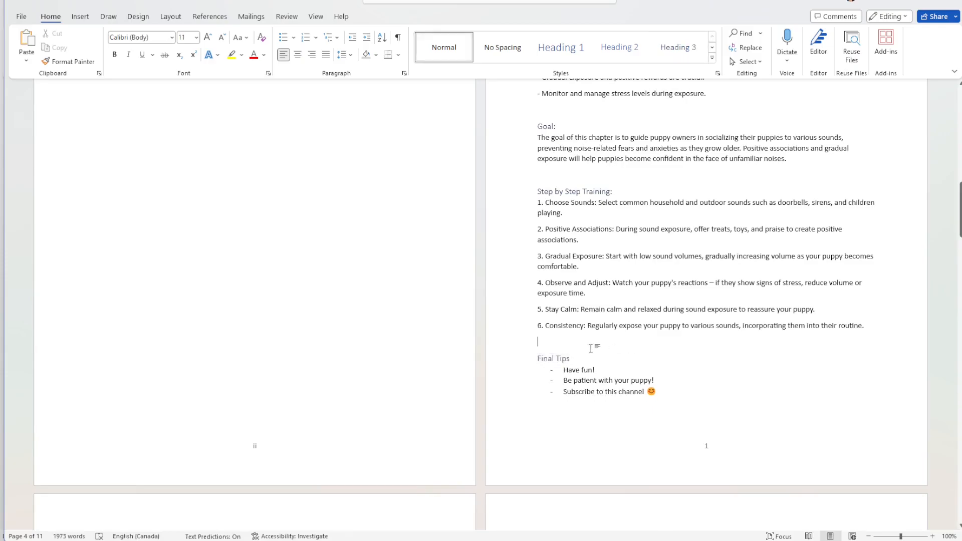
# Update the entire table of contents, including both headings and page numbers.
pyautogui.scroll(20, 681, 408)
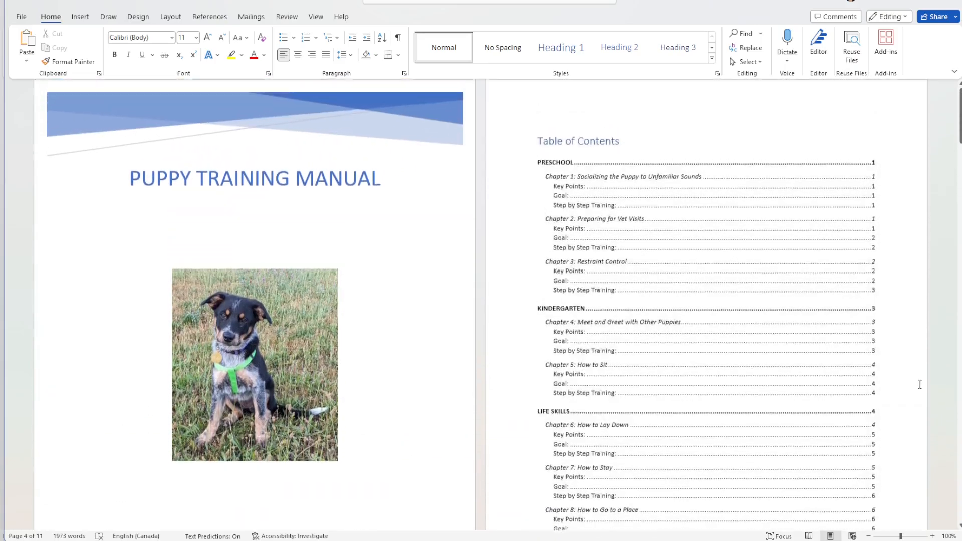
pyautogui.click(577, 261)
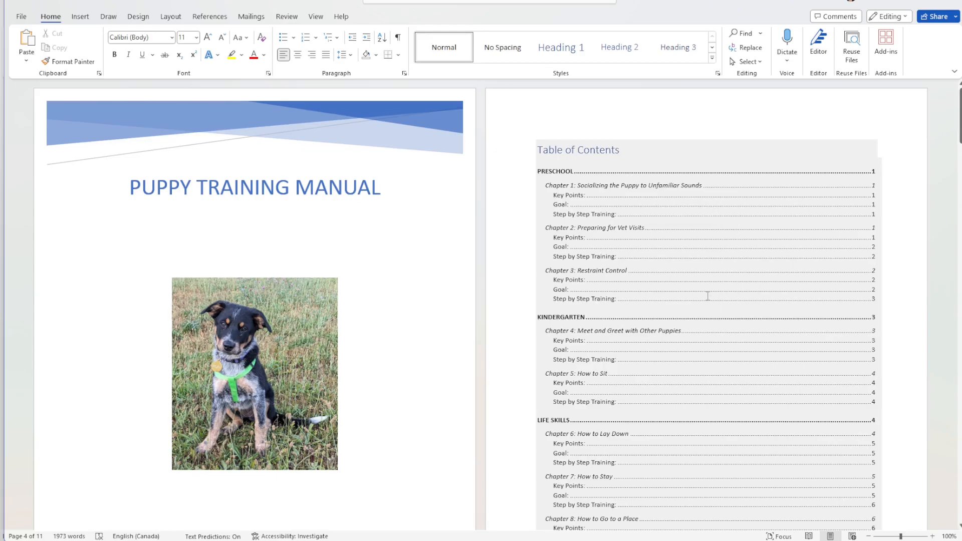
pyautogui.click(693, 252)
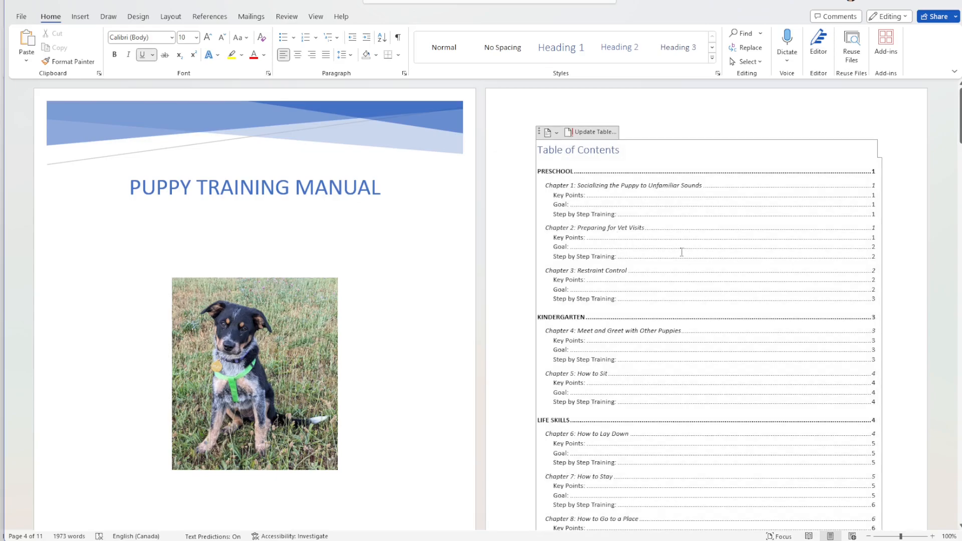
pyautogui.click(604, 133)
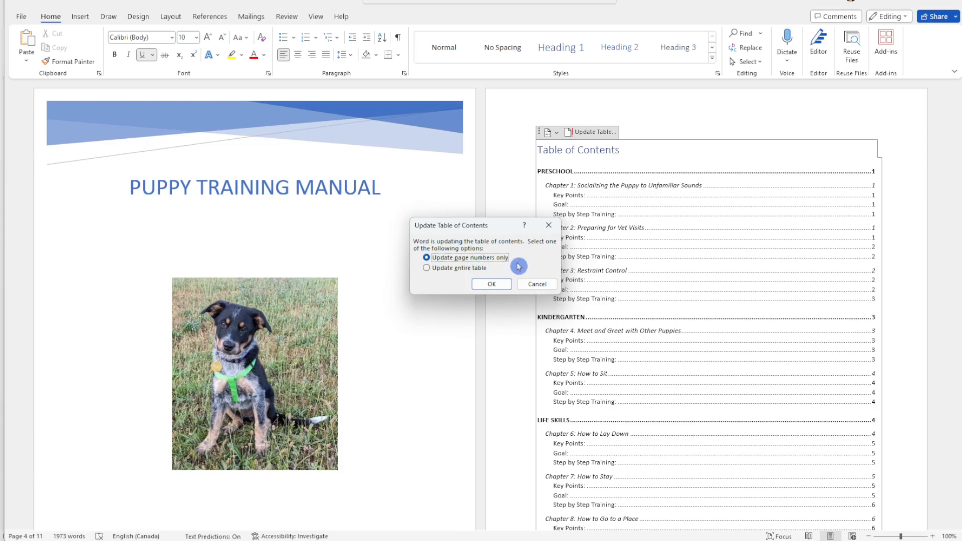
pyautogui.click(428, 270)
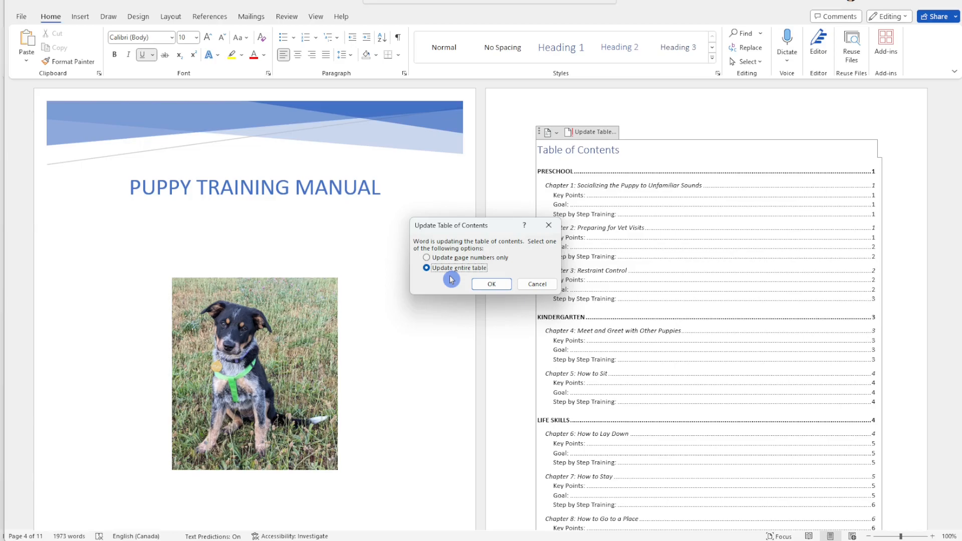
pyautogui.click(492, 283)
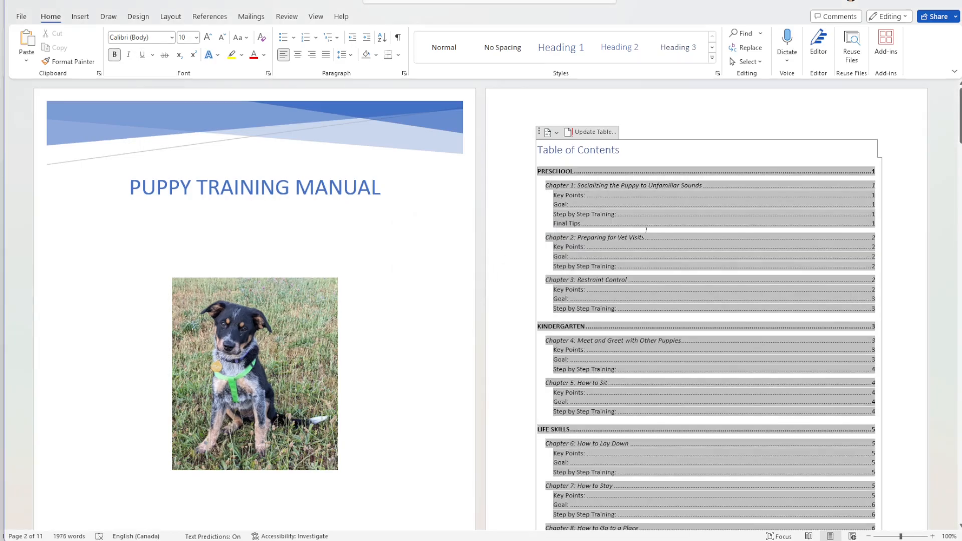
pyautogui.click(592, 226)
# Delete the Final Tips heading and its three list items at the end of Chapter 1.
pyautogui.scroll(-15, 685, 423)
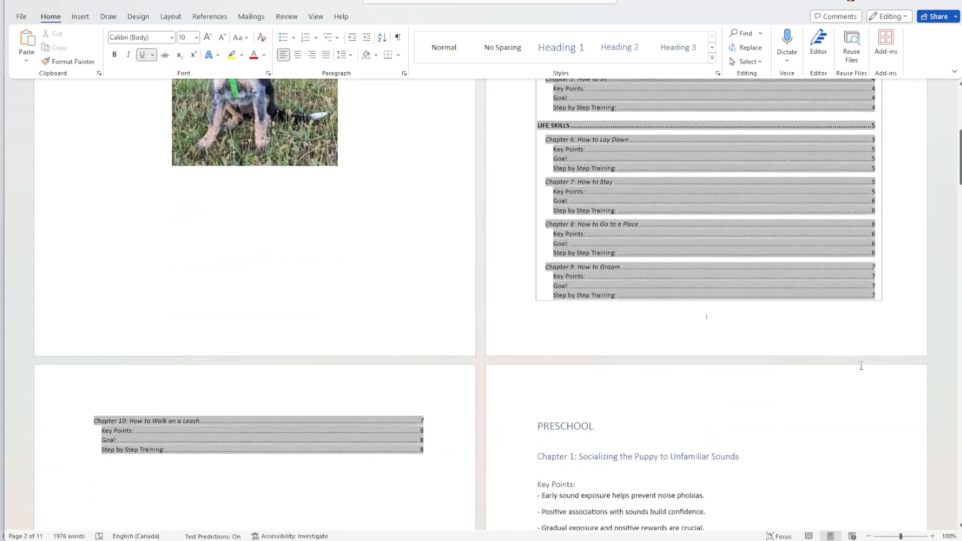
pyautogui.click(541, 402)
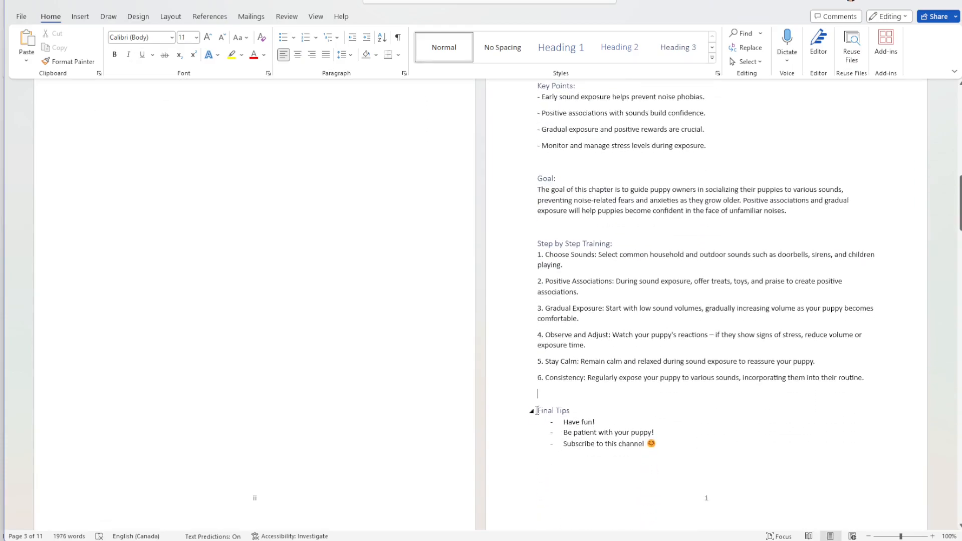
pyautogui.moveTo(524, 445); pyautogui.dragTo(524, 407)
pyautogui.press('Delete')
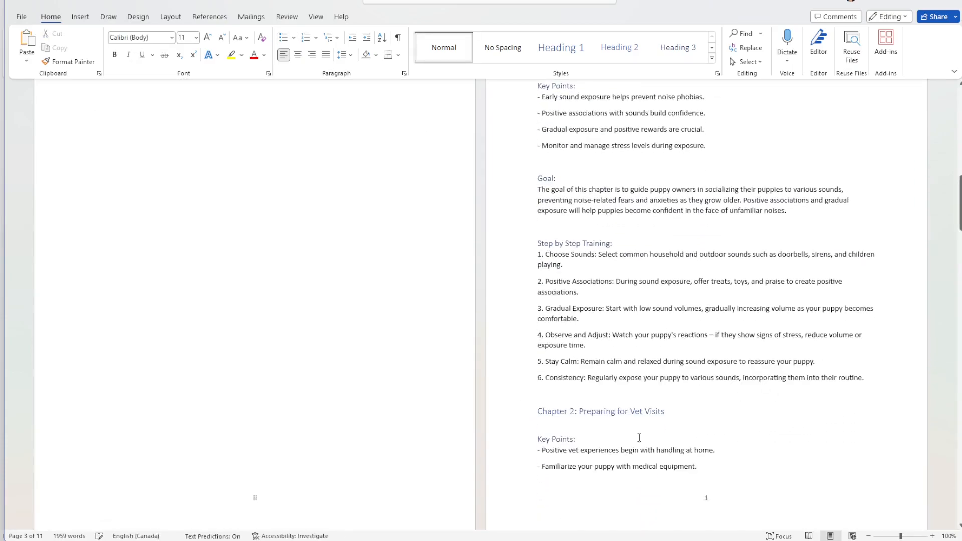
# Update the whole table of contents on page 2 so it drops the deleted Final Tips entry.
pyautogui.scroll(15, 695, 428)
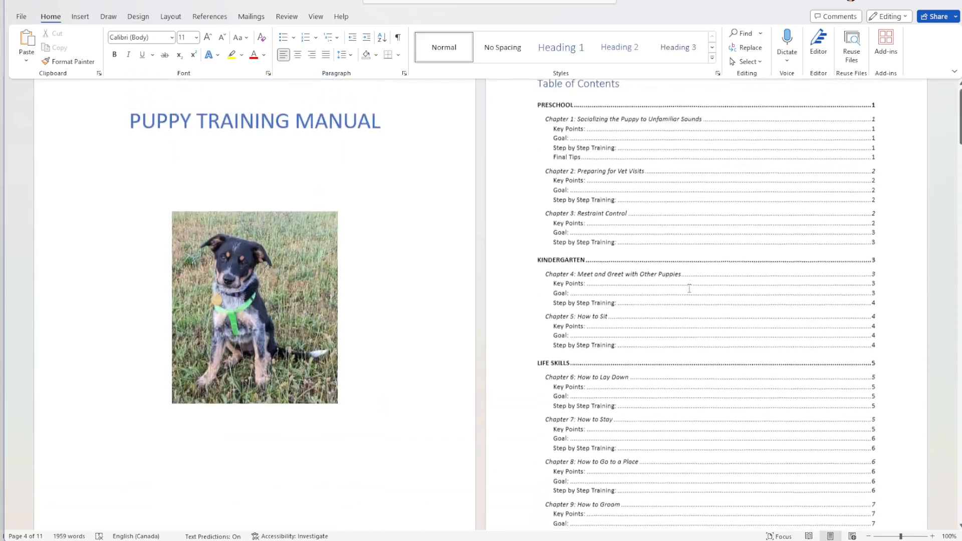
pyautogui.click(622, 226)
pyautogui.click(601, 132)
pyautogui.click(603, 133)
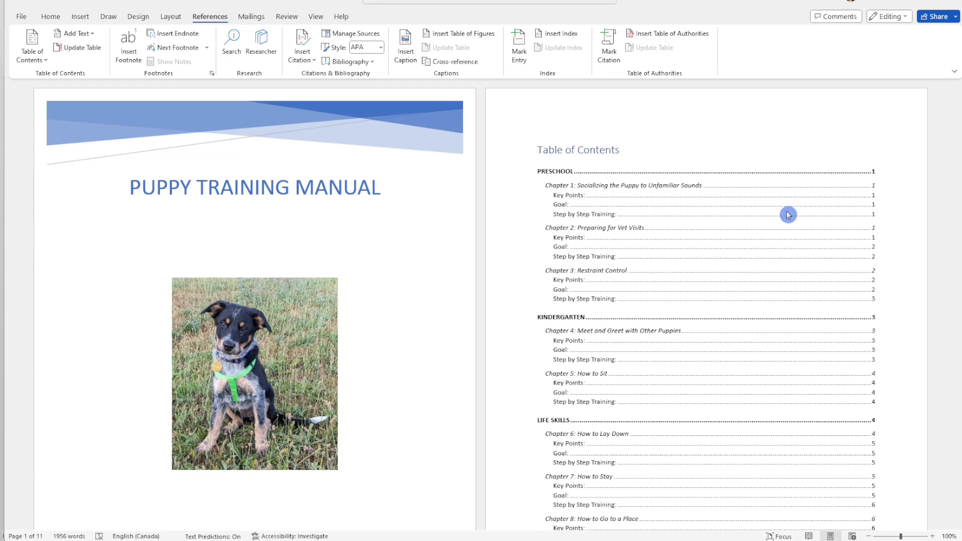
# Rename the "Table of Contents" title above the entries to "Course Format".
pyautogui.click(622, 151)
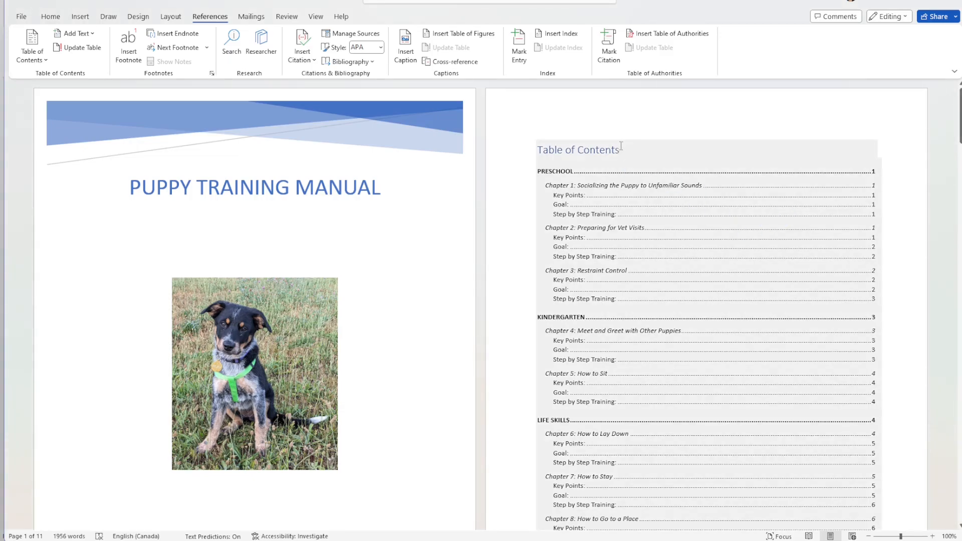
pyautogui.moveTo(638, 151); pyautogui.dragTo(537, 150)
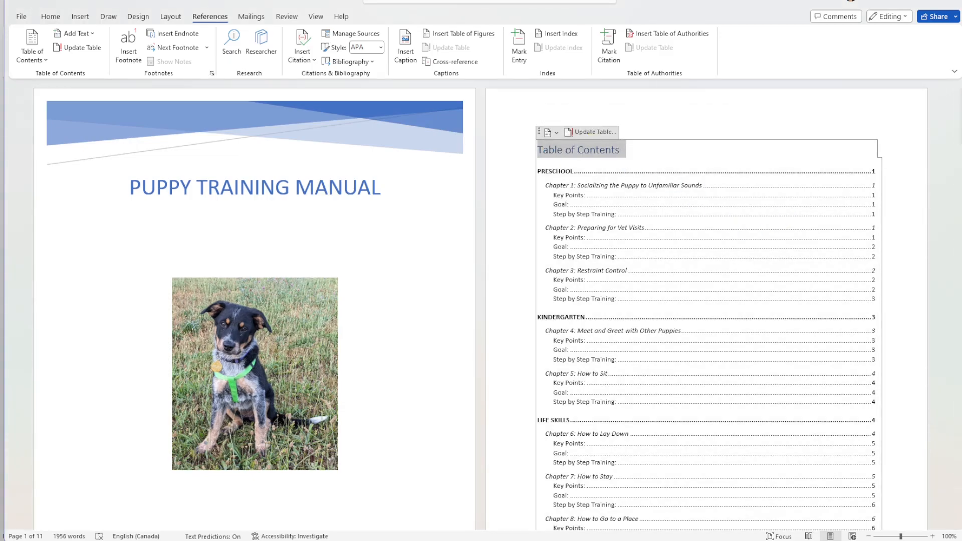
pyautogui.write('Course Format')
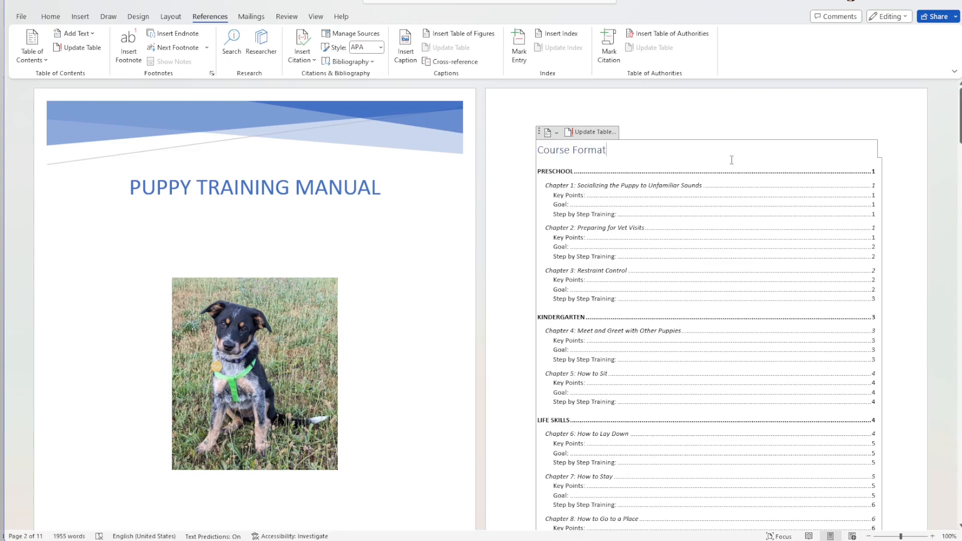
pyautogui.click(400, 195)
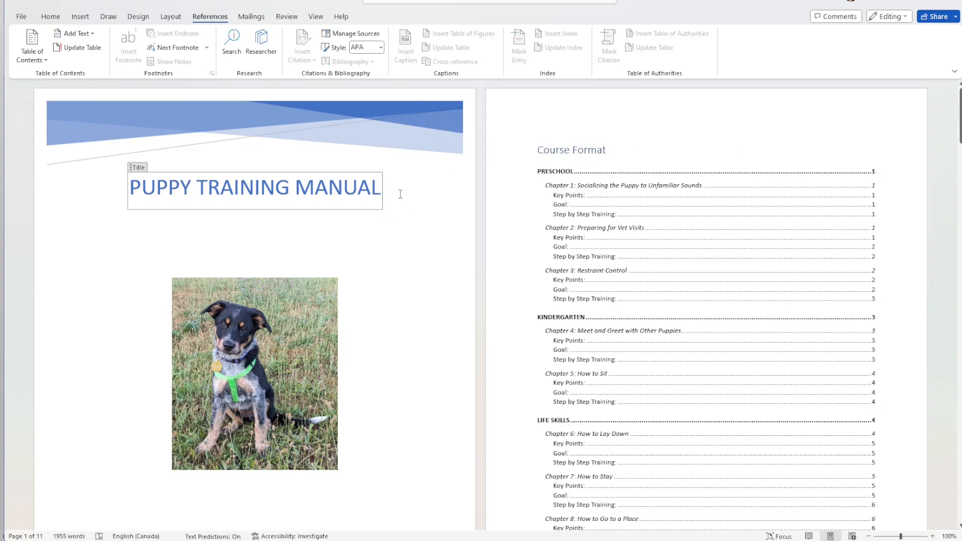
# Open the custom table of contents settings for the existing table on page 2.
pyautogui.click(565, 186)
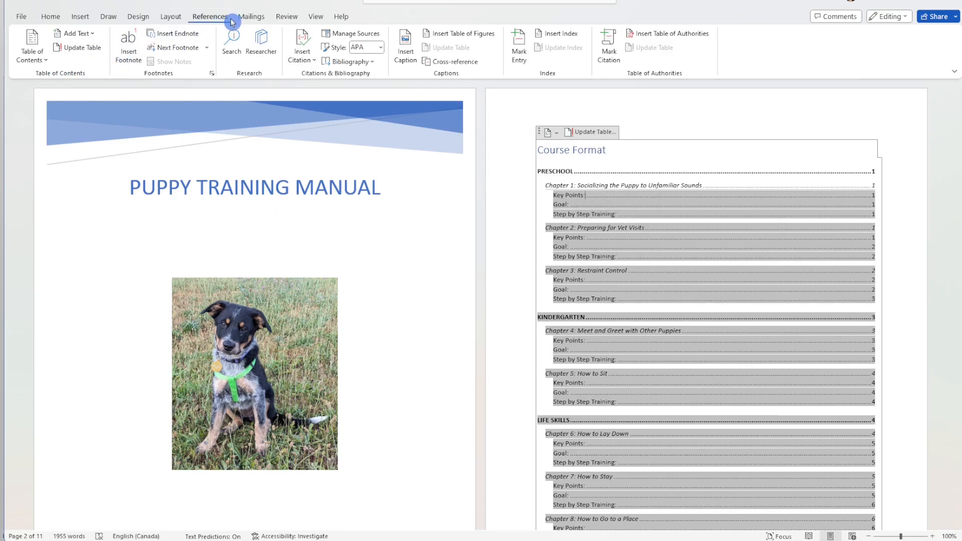
pyautogui.click(43, 61)
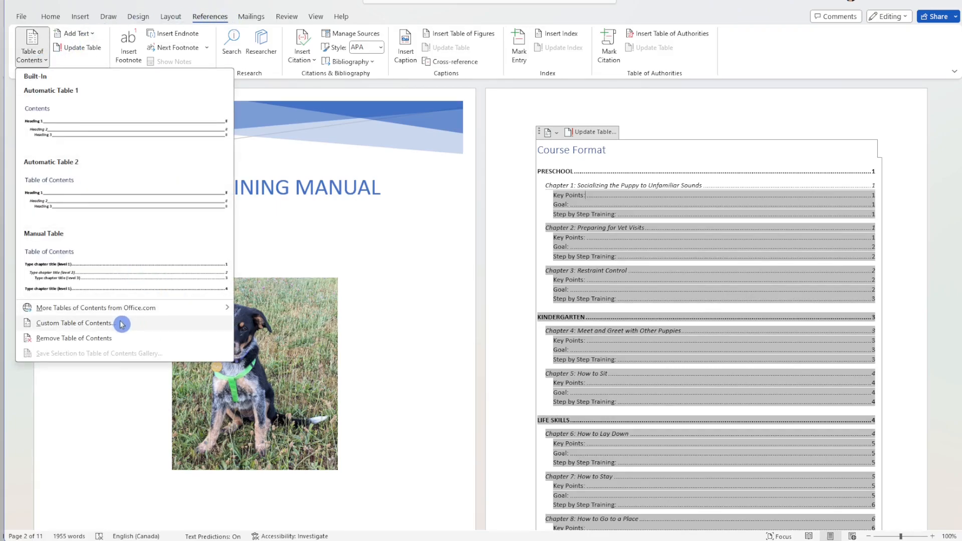
pyautogui.click(122, 324)
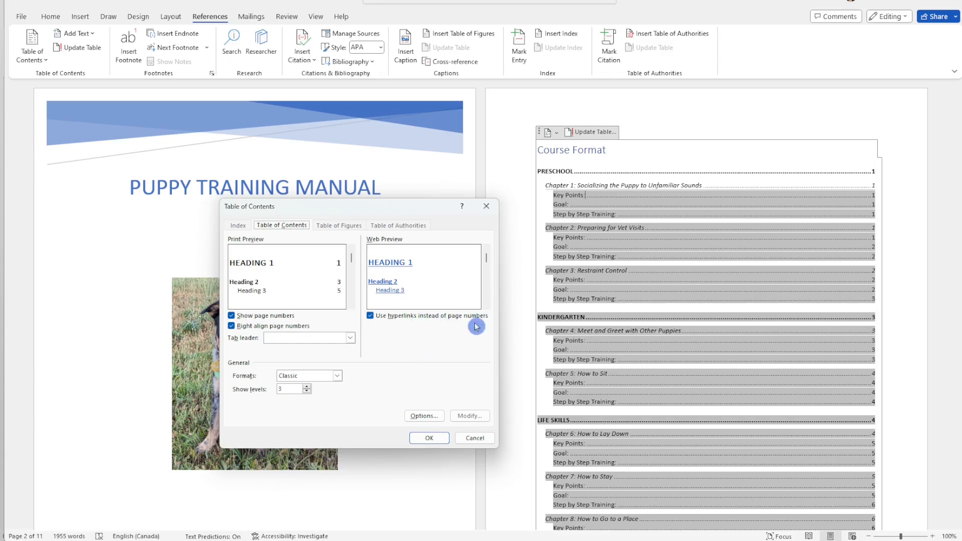
# Try the table without page numbers and without right alignment, restoring both settings.
pyautogui.click(232, 316)
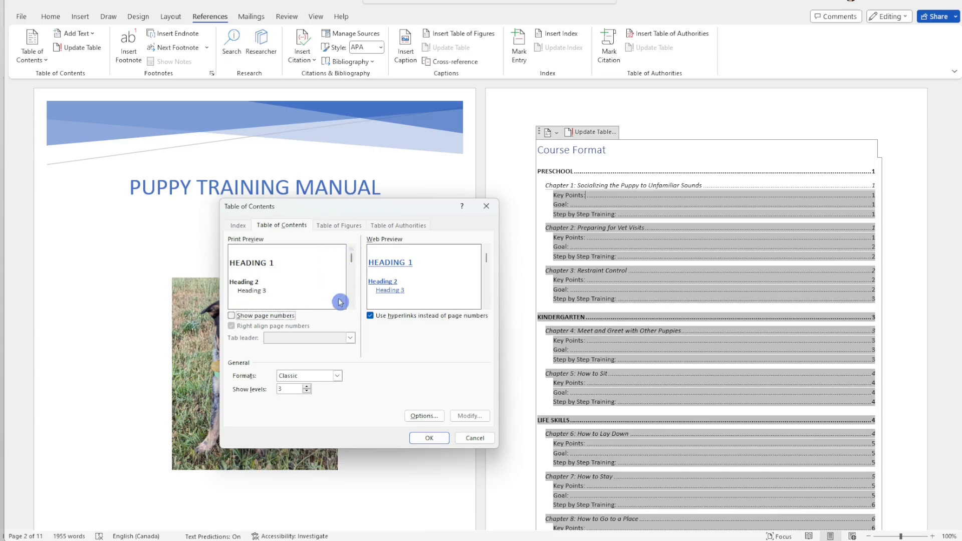
pyautogui.click(232, 317)
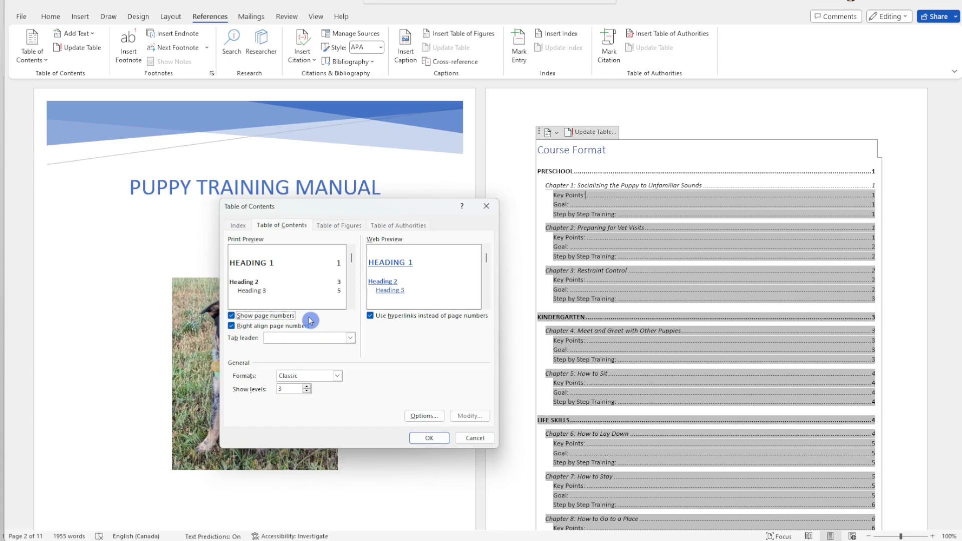
pyautogui.click(232, 326)
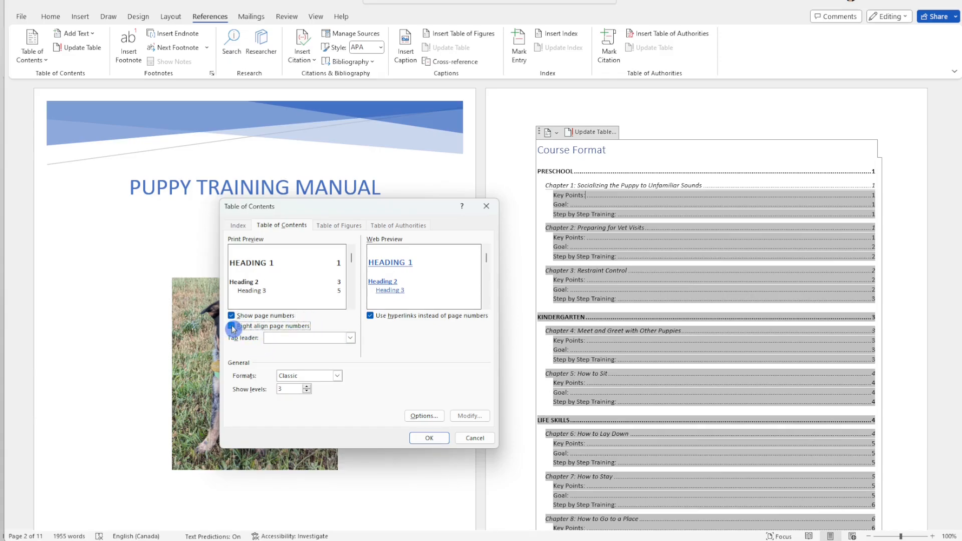
pyautogui.click(232, 327)
# Try a dashed tab leader for the table of contents and set it back to none.
pyautogui.click(351, 338)
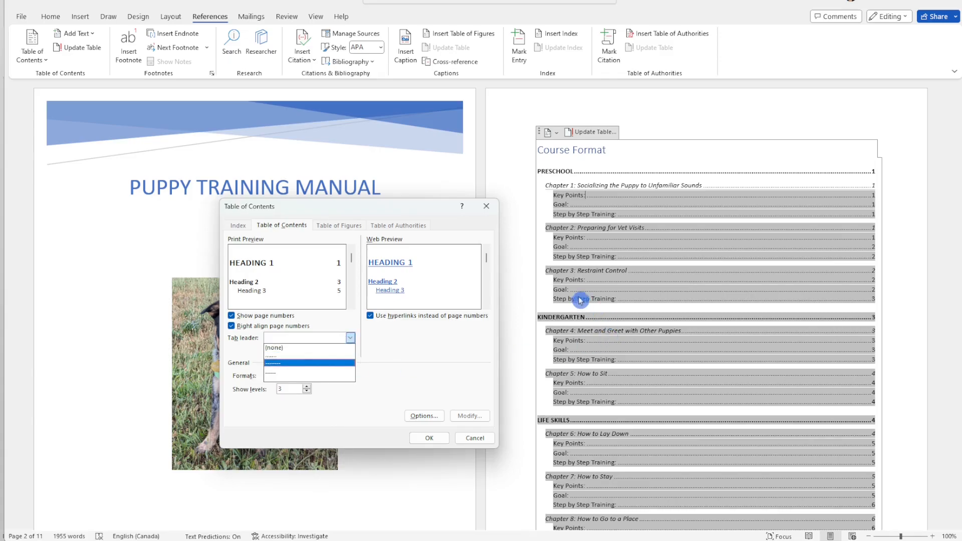
pyautogui.click(316, 340)
pyautogui.click(350, 338)
pyautogui.click(299, 363)
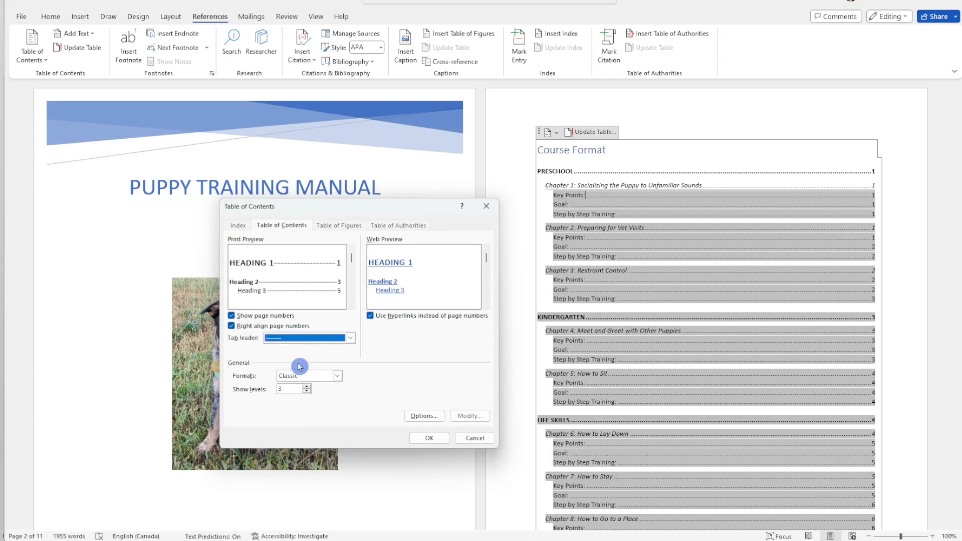
pyautogui.click(350, 338)
pyautogui.click(323, 349)
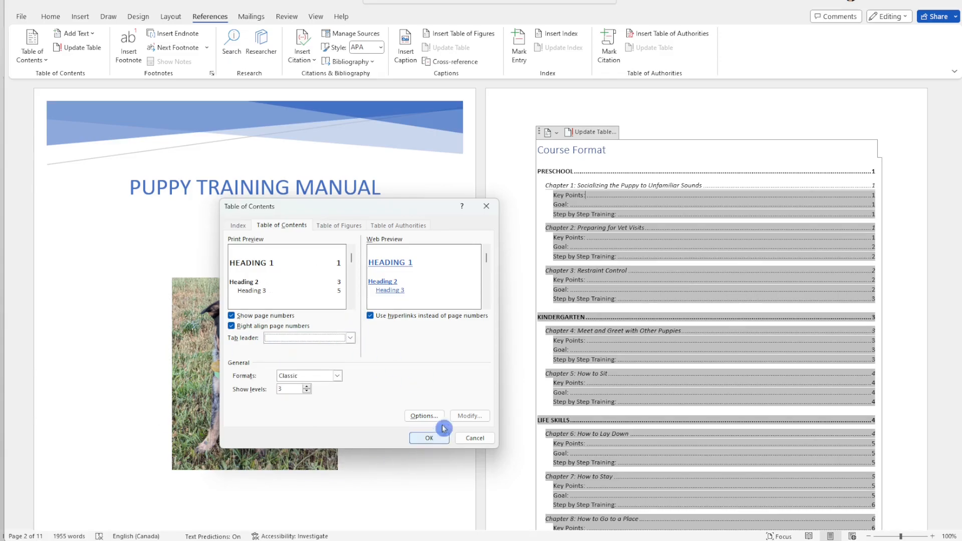
# Set the table of contents format to Simple and limit the shown levels to 2.
pyautogui.click(340, 378)
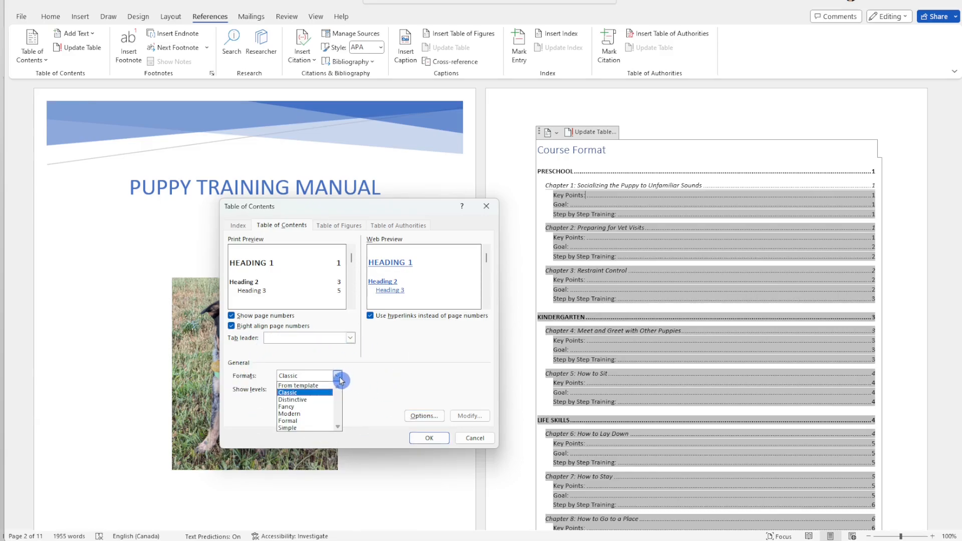
pyautogui.click(309, 428)
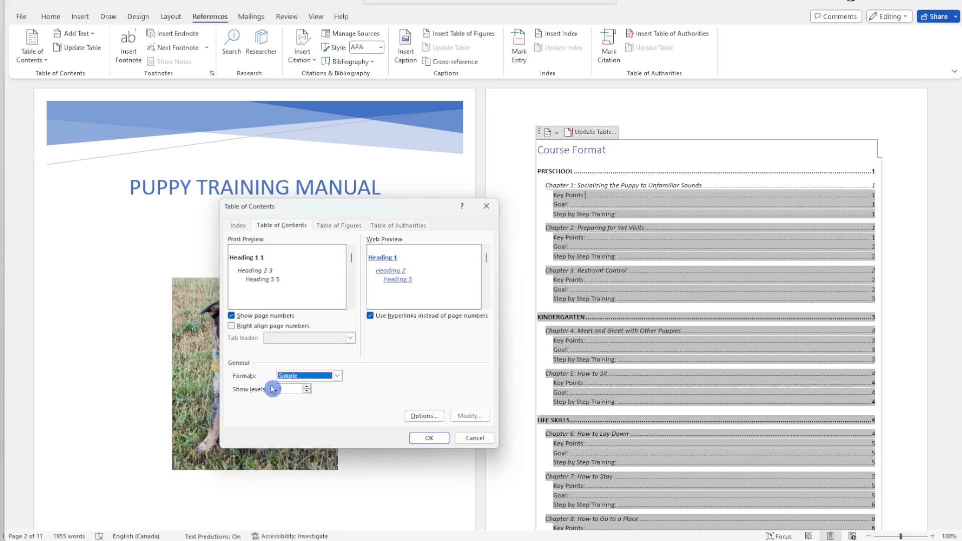
pyautogui.click(308, 394)
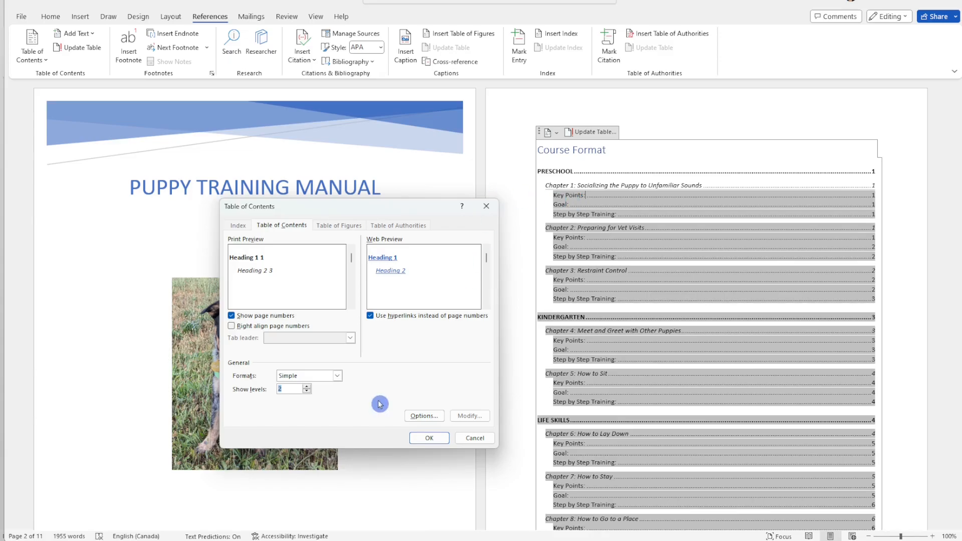
# Check the style-to-level options without changing them, and replace the existing table of contents with the customized one.
pyautogui.click(424, 417)
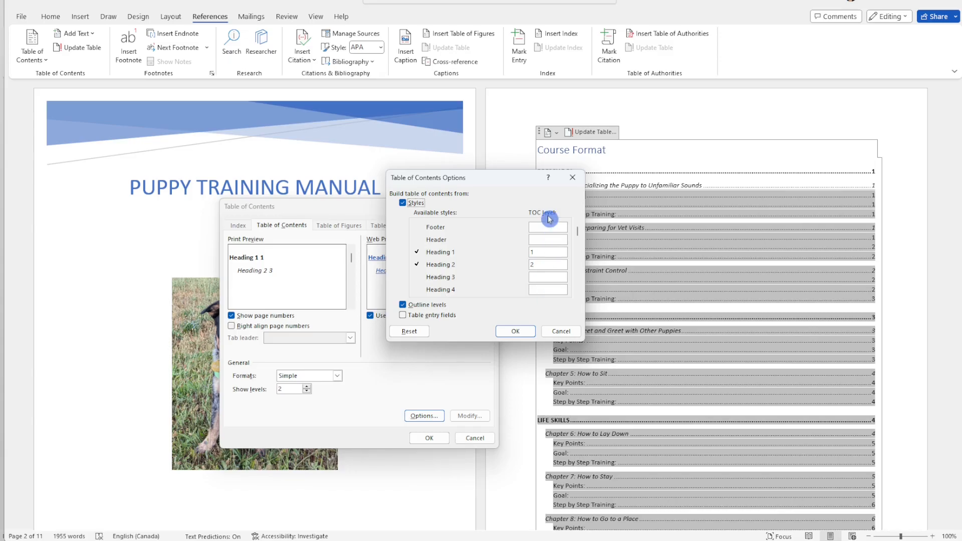
pyautogui.click(562, 331)
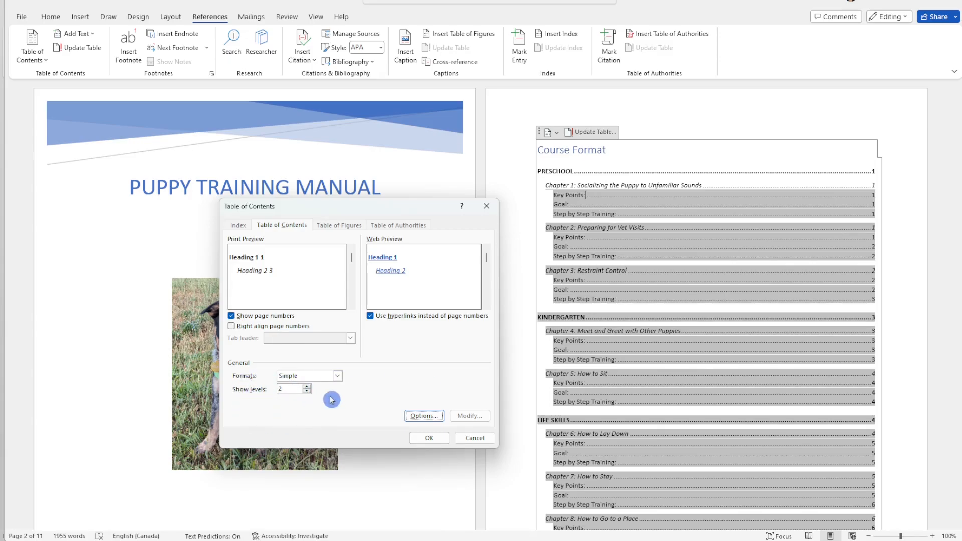
pyautogui.click(435, 439)
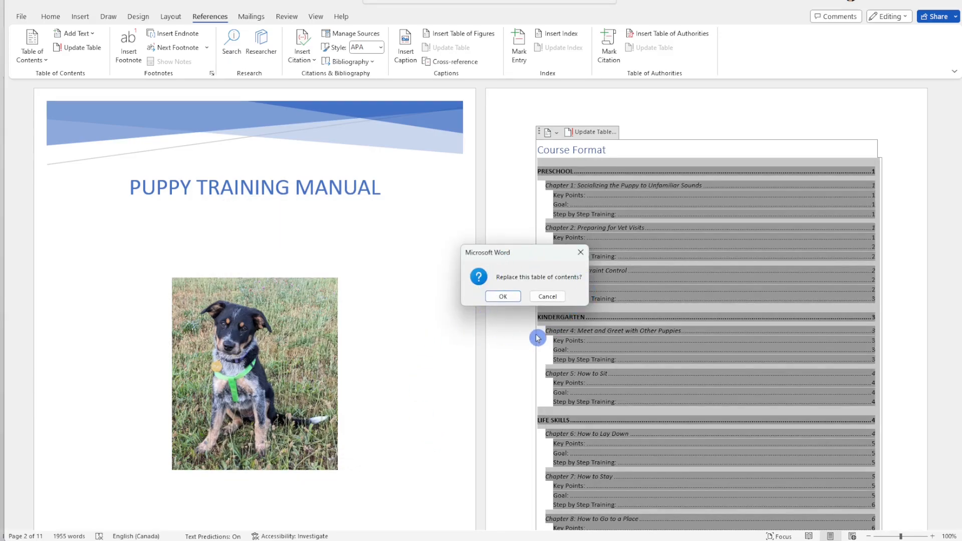
pyautogui.click(511, 297)
pyautogui.click(638, 427)
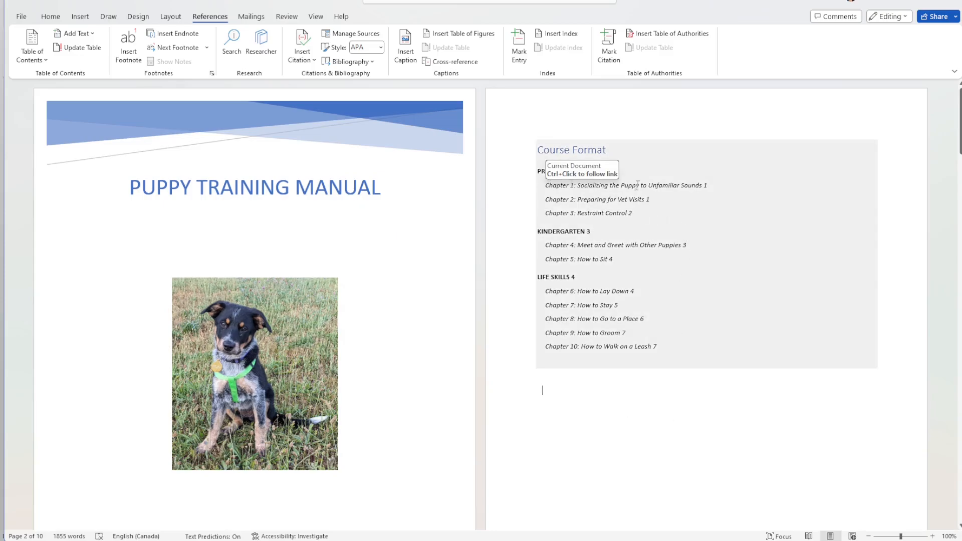
# Follow the table of contents link to Chapter 1: Socializing the Puppy to Unfamiliar Sounds.
pyautogui.keyDown('ctrl'); pyautogui.click(585, 189); pyautogui.keyUp('ctrl')
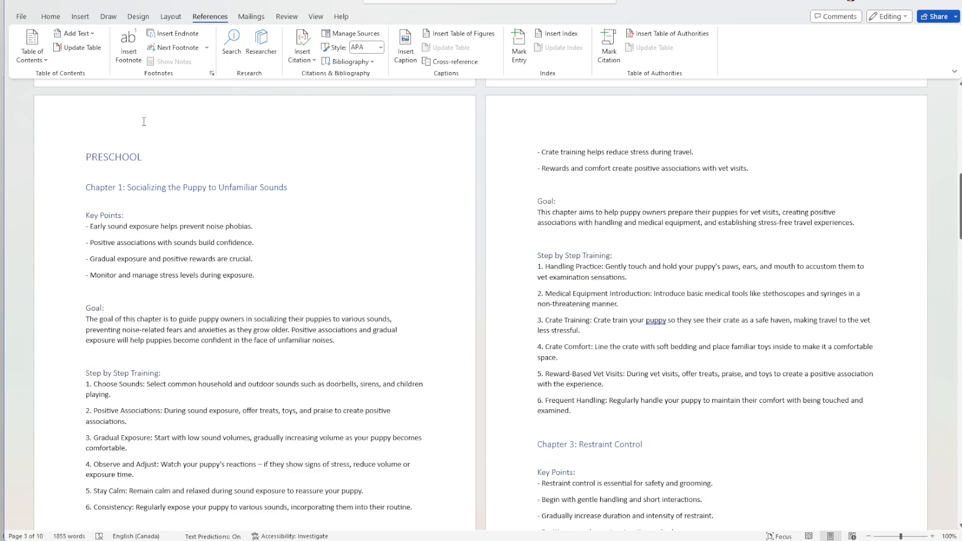